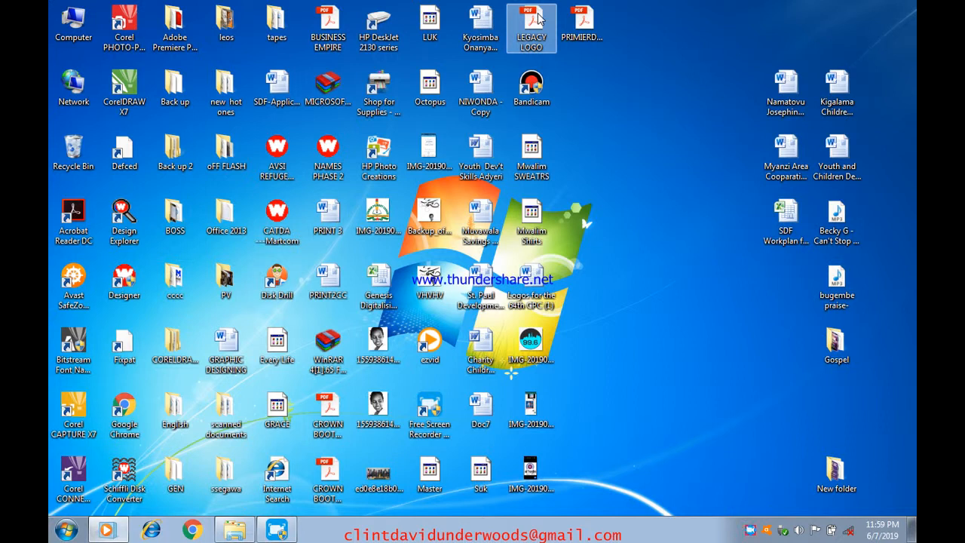
# - Refresh the desktop, then launch Wilcom ES-65 Designer from the Start menu's Designer entry
pyautogui.rightClick(711, 30)
pyautogui.click(737, 73)
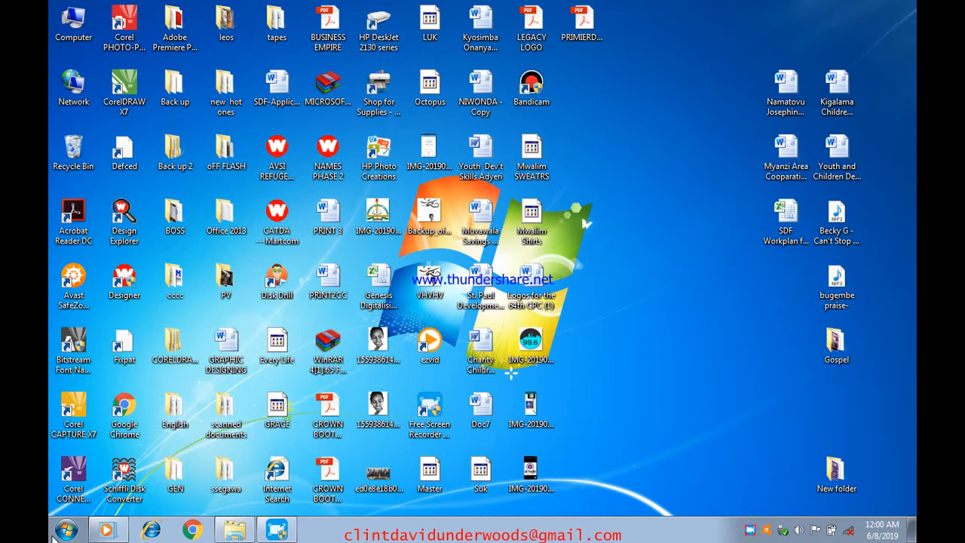
pyautogui.click(58, 537)
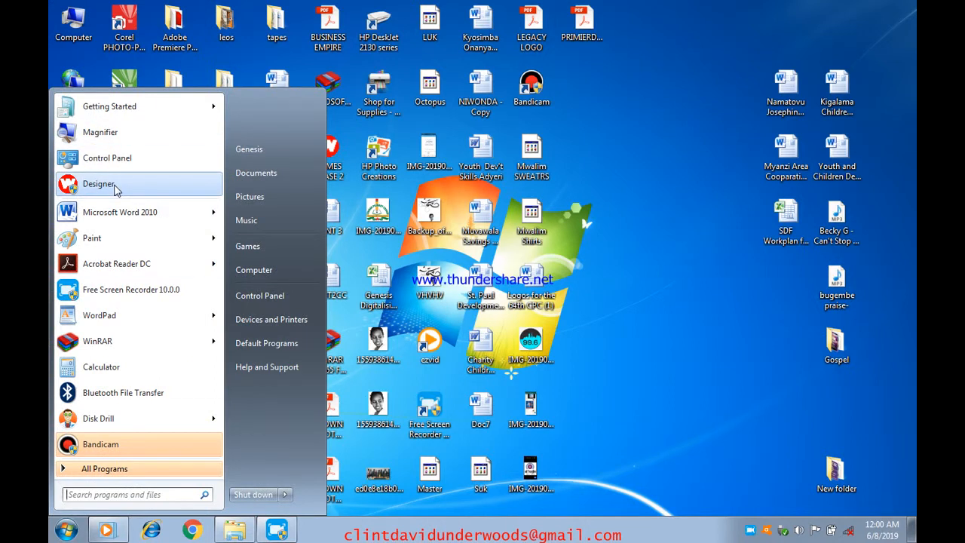
pyautogui.click(632, 281)
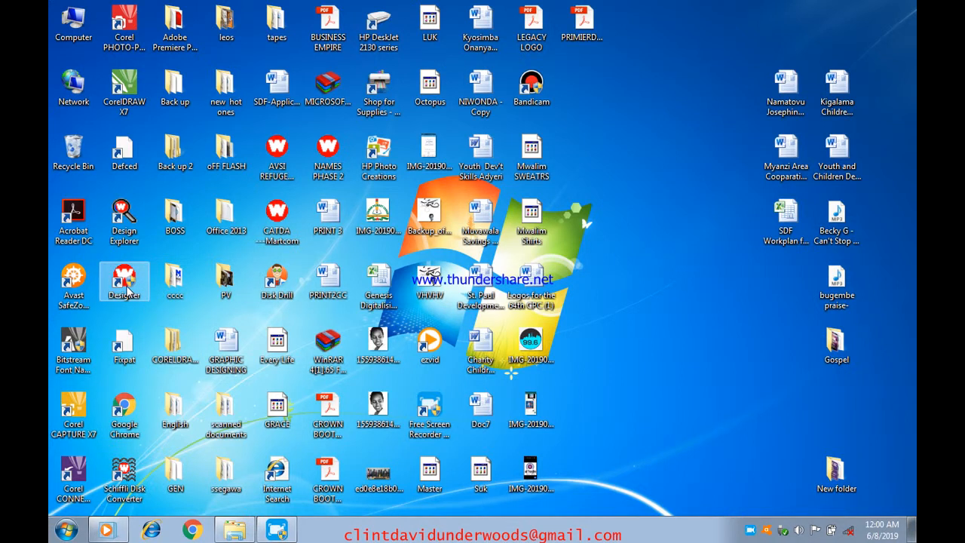
pyautogui.click(53, 534)
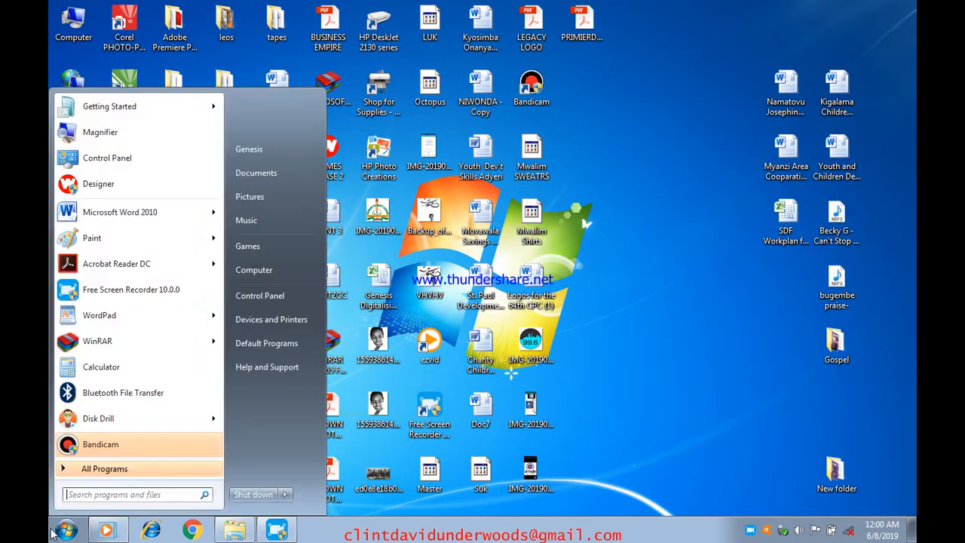
pyautogui.click(126, 184)
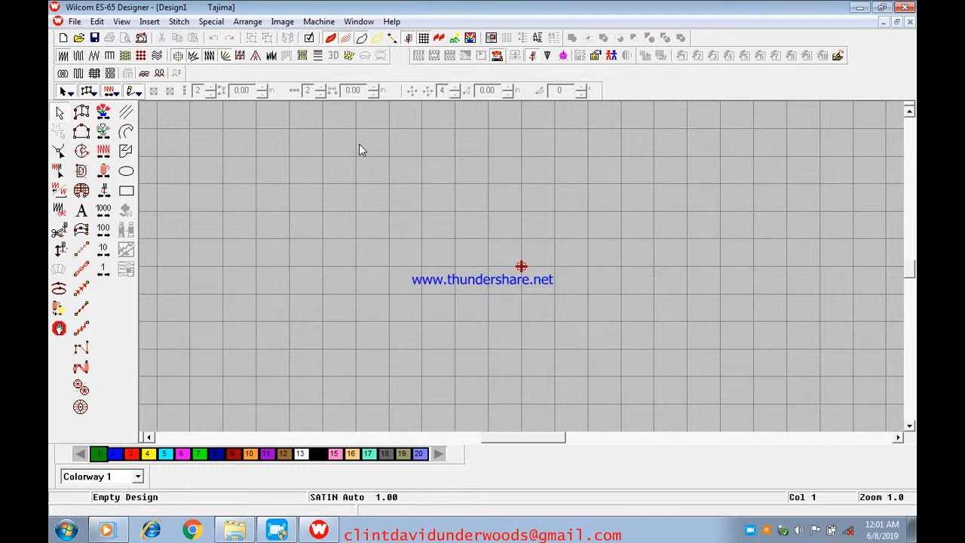
# - Pick the Lettering tool and place the text start point near the top of the canvas
pyautogui.click(82, 218)
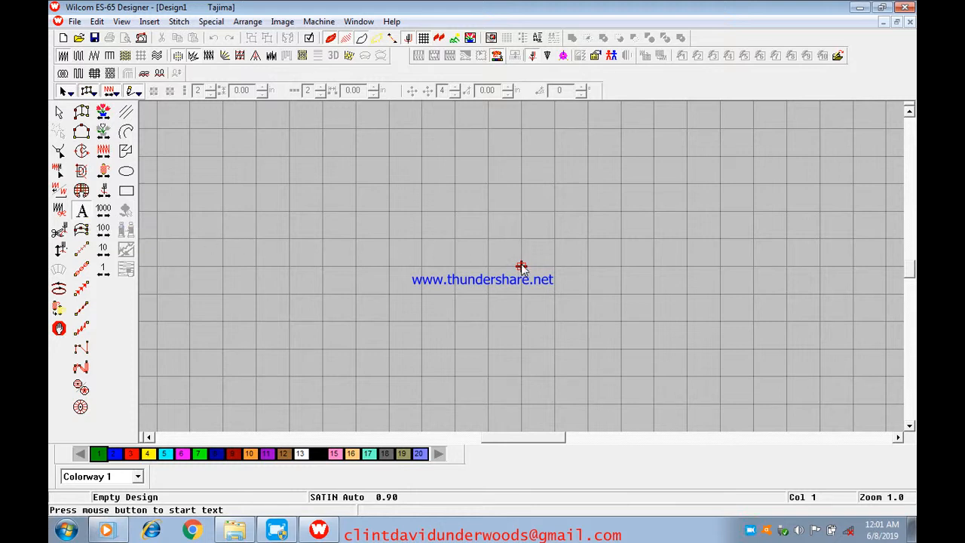
pyautogui.click(521, 184)
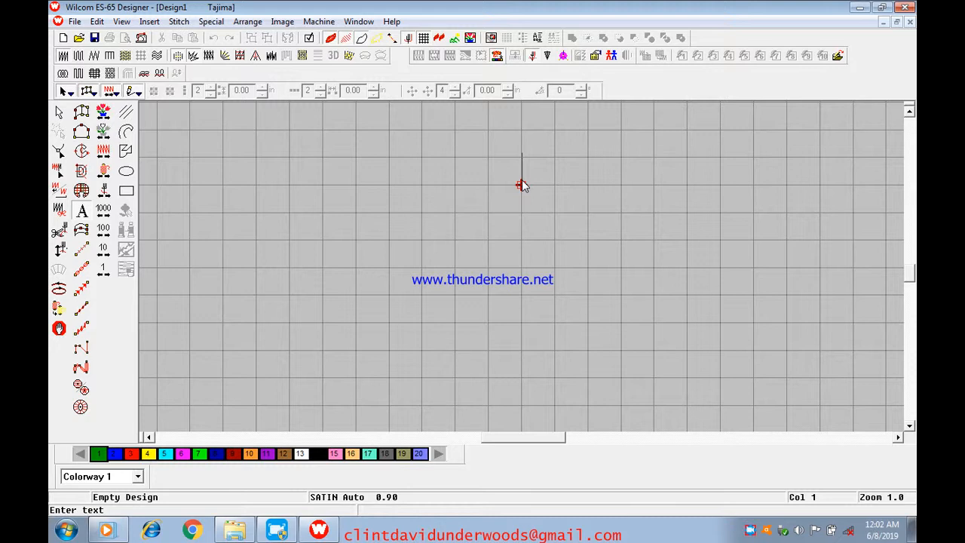
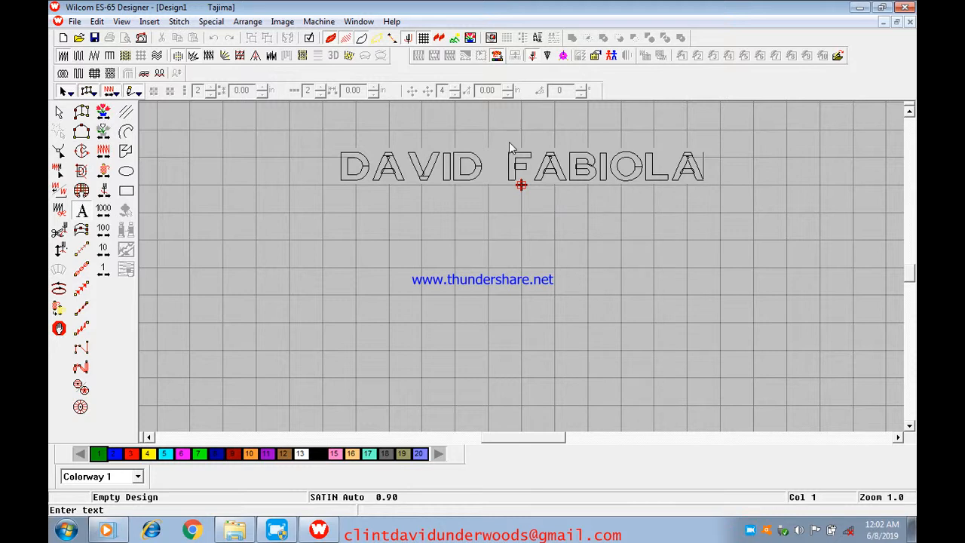
pyautogui.click(362, 39)
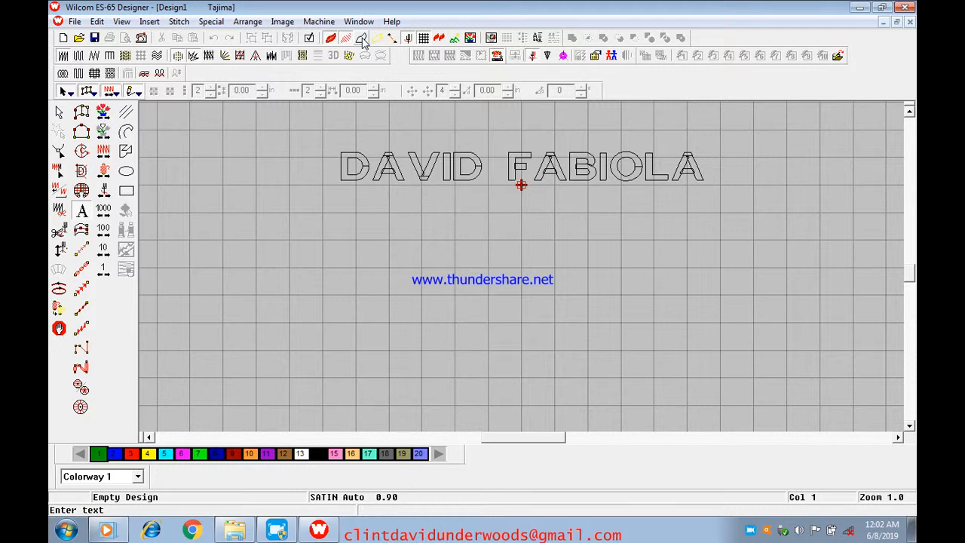
pyautogui.click(364, 43)
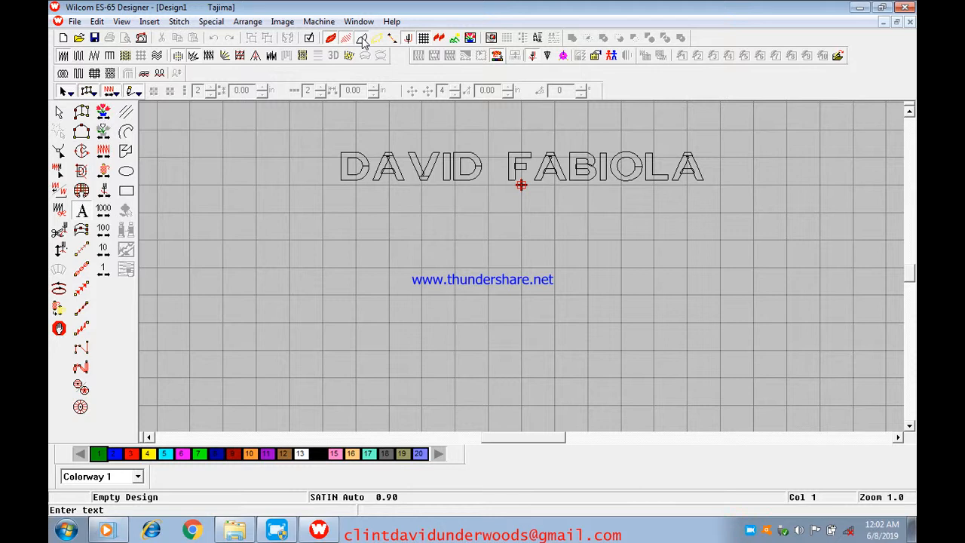
# - End text entry with Select Object, then zoom in, out and in again on the lettering
pyautogui.click(62, 112)
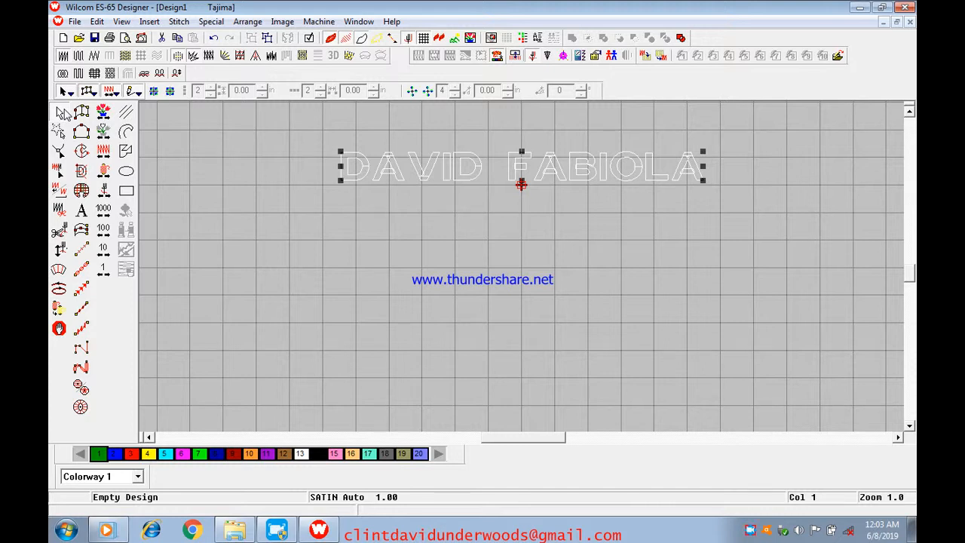
pyautogui.press('z')
pyautogui.scroll(1, 64, 113)
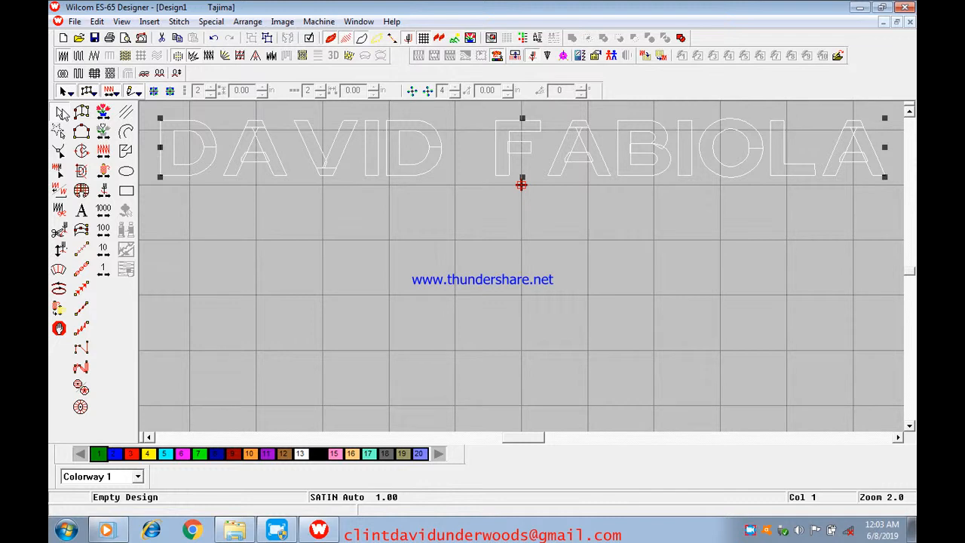
pyautogui.hotkey('shift', 'z')
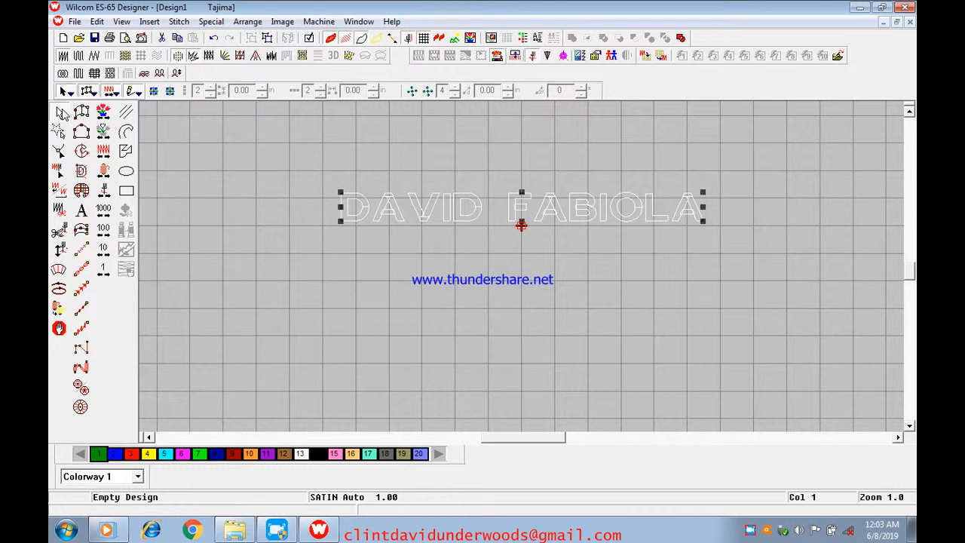
pyautogui.press('z')
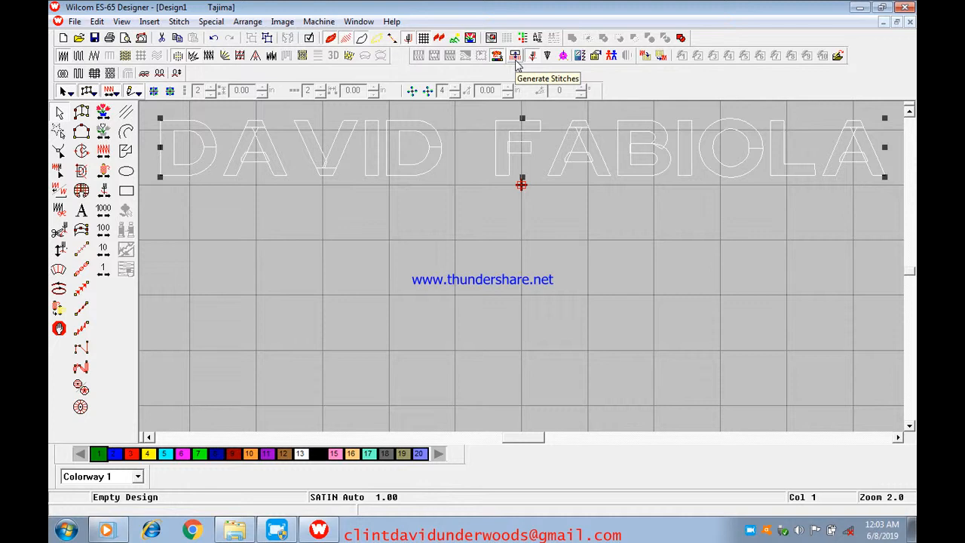
pyautogui.click(122, 21)
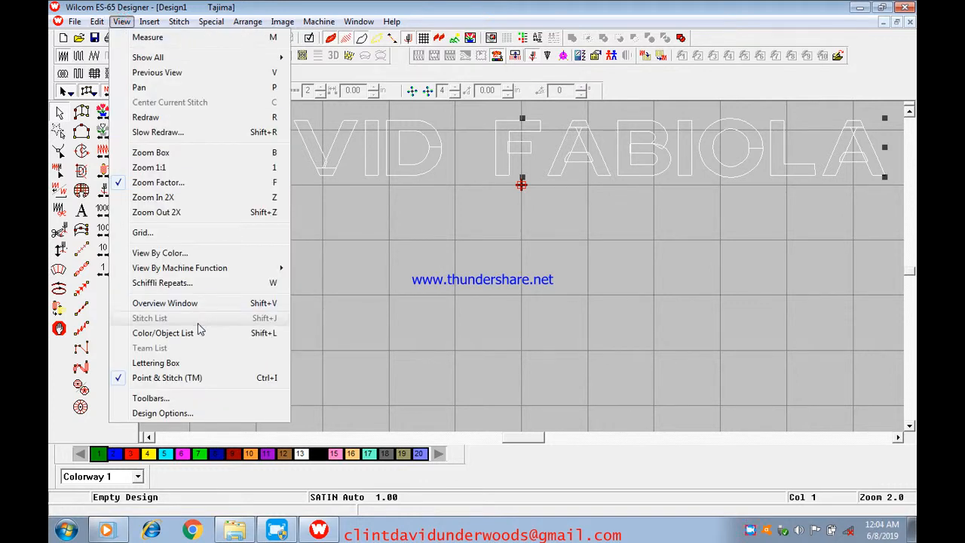
pyautogui.click(185, 396)
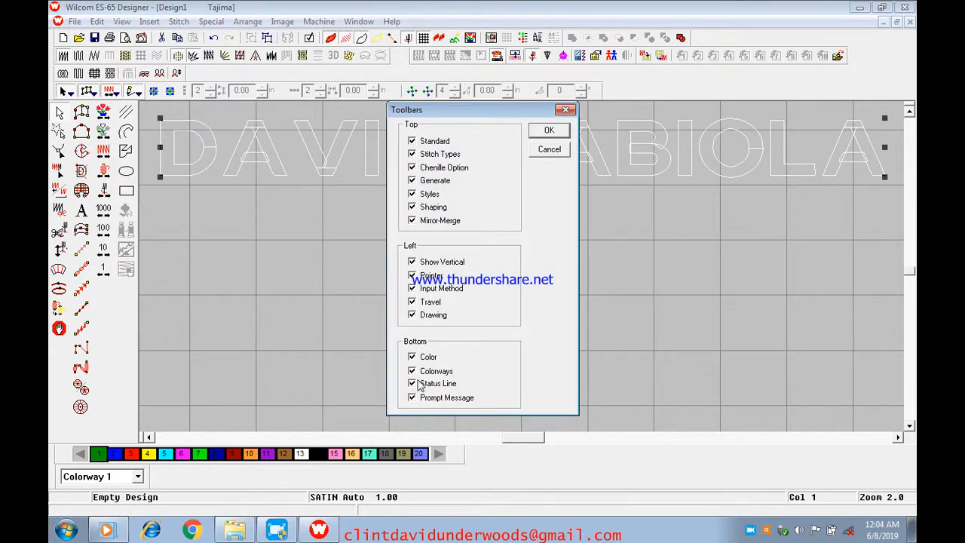
pyautogui.click(551, 131)
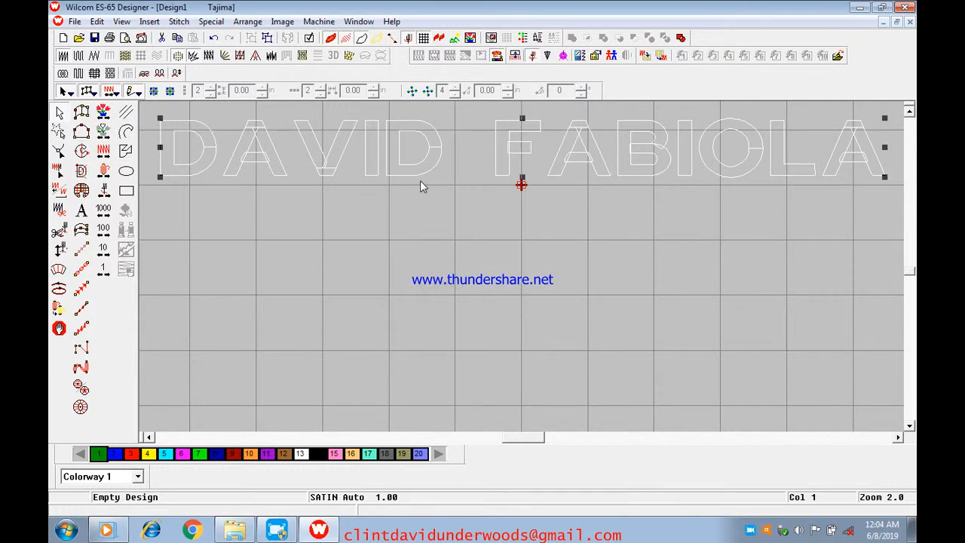
pyautogui.click(517, 59)
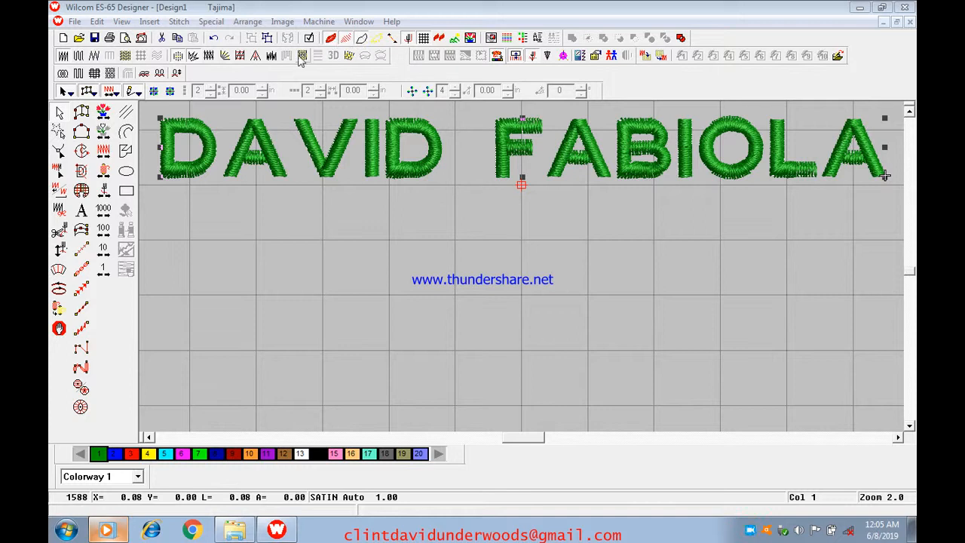
pyautogui.click(272, 233)
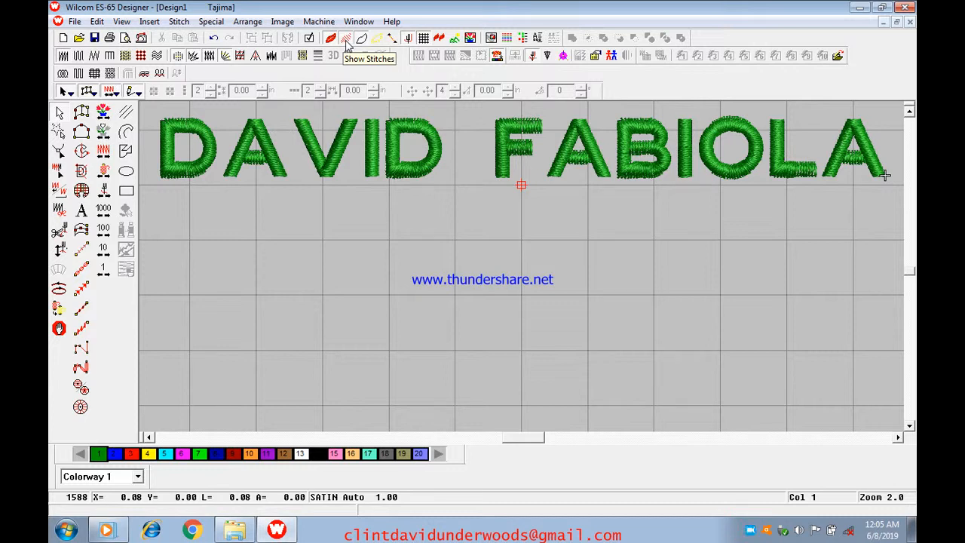
pyautogui.click(346, 43)
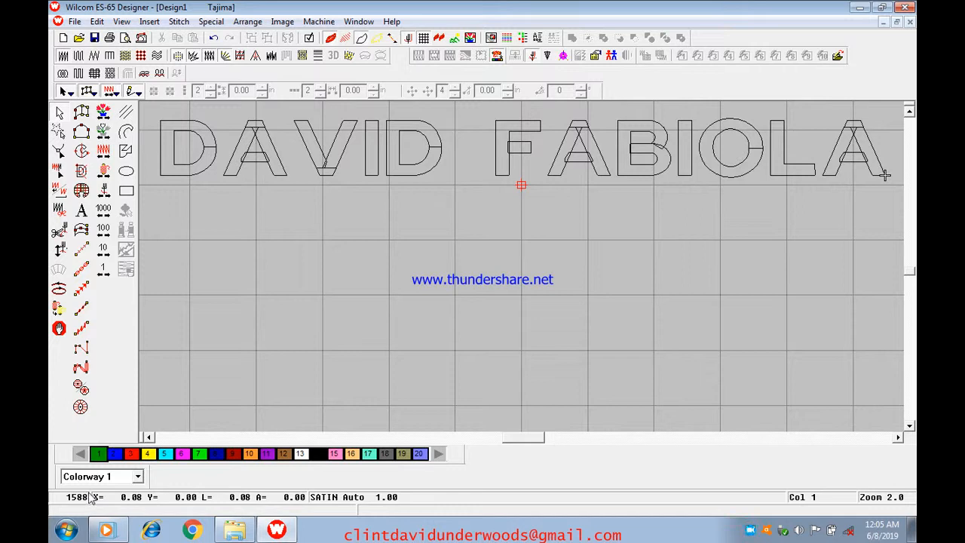
pyautogui.click(340, 38)
pyautogui.click(341, 40)
pyautogui.click(342, 40)
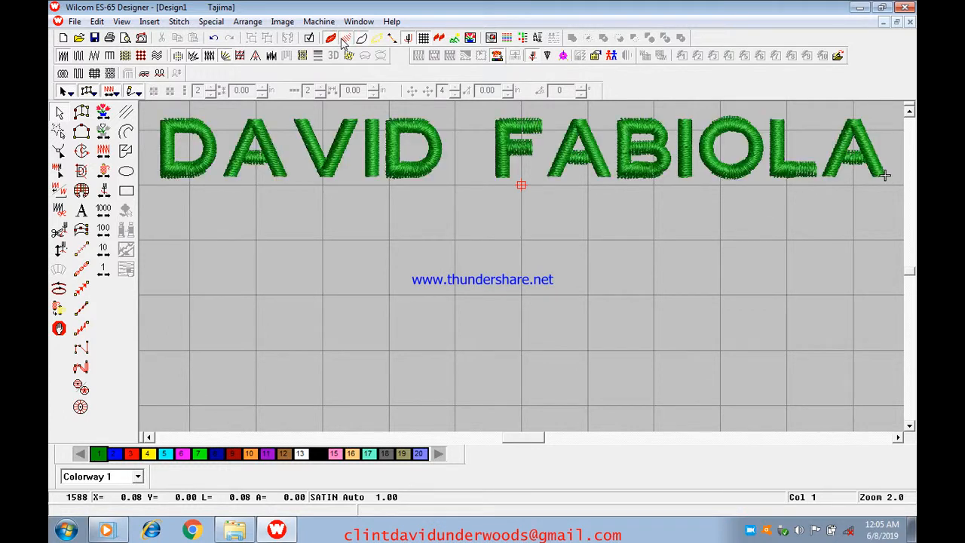
pyautogui.click(342, 40)
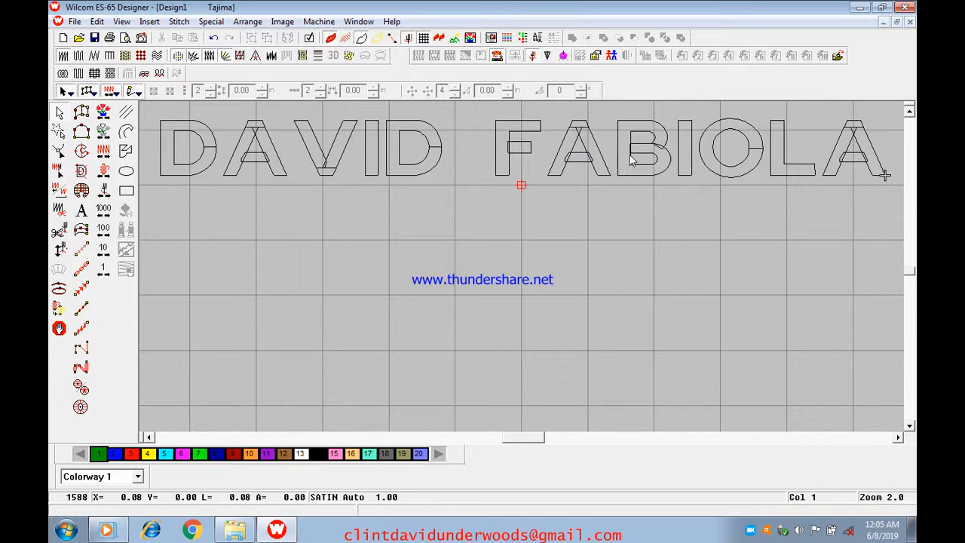
pyautogui.click(364, 41)
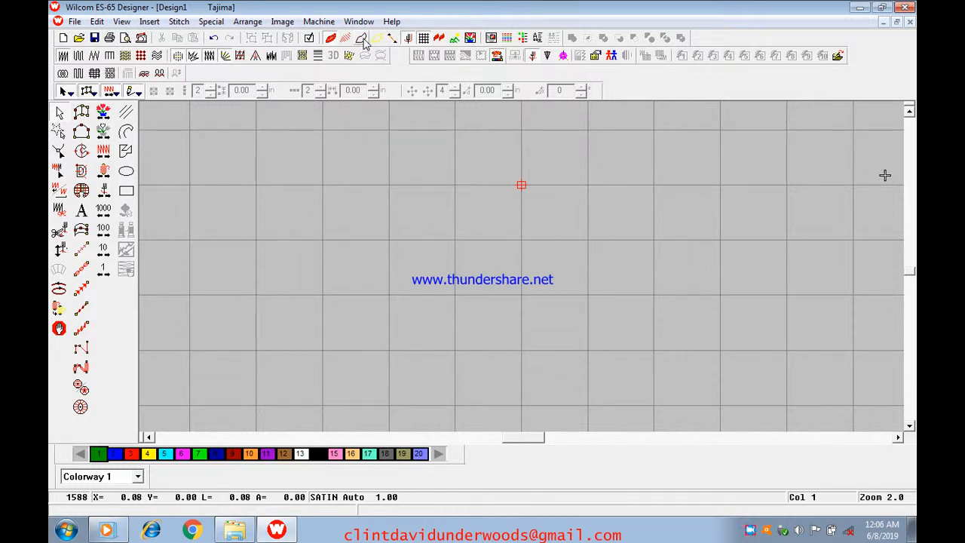
pyautogui.click(364, 41)
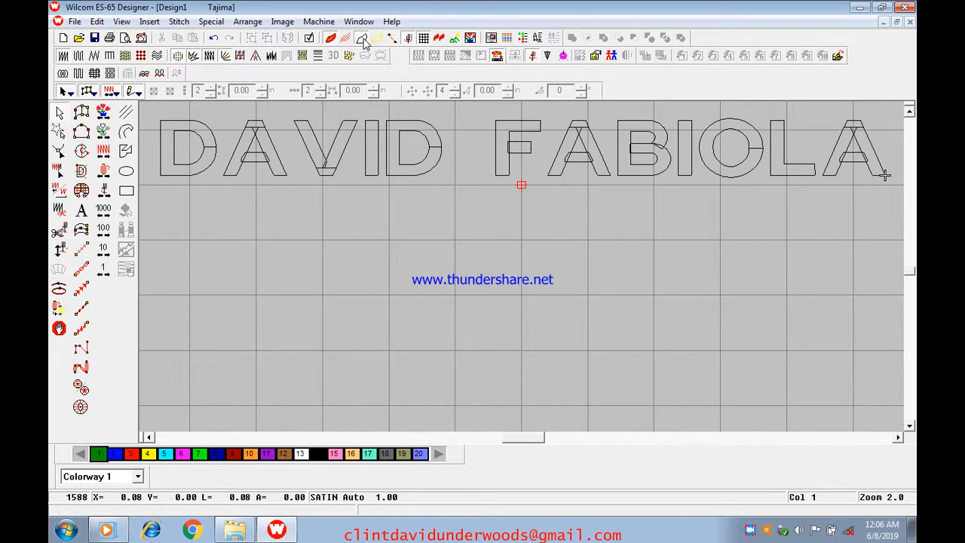
pyautogui.click(330, 38)
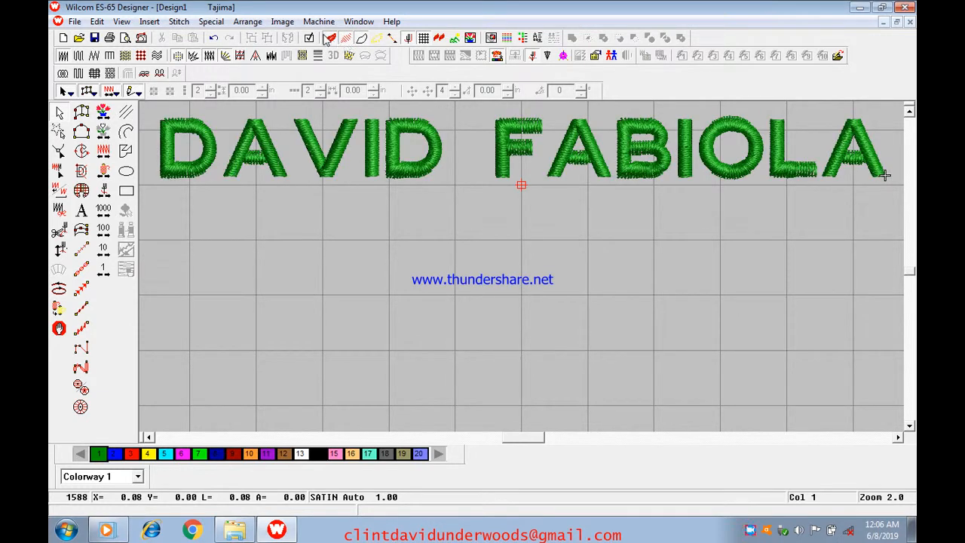
pyautogui.click(330, 39)
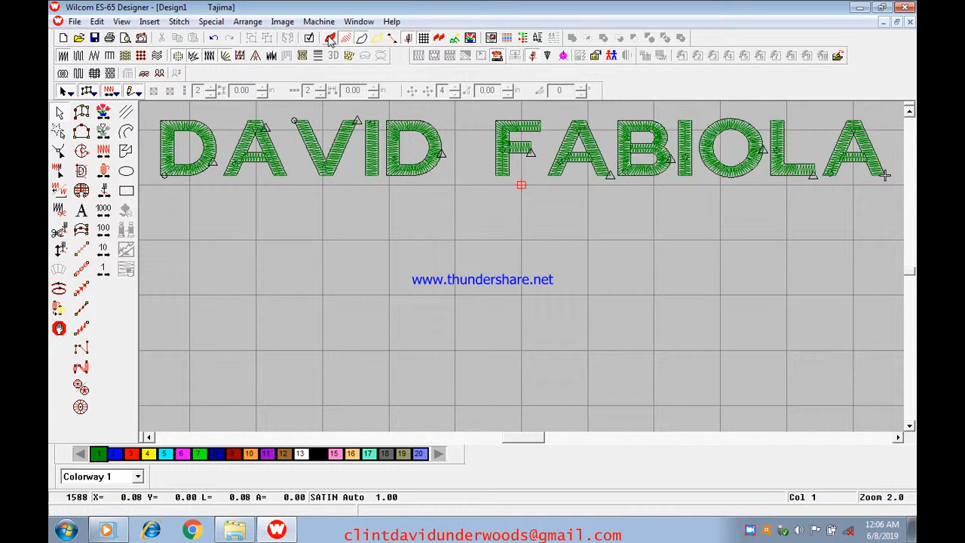
pyautogui.click(331, 38)
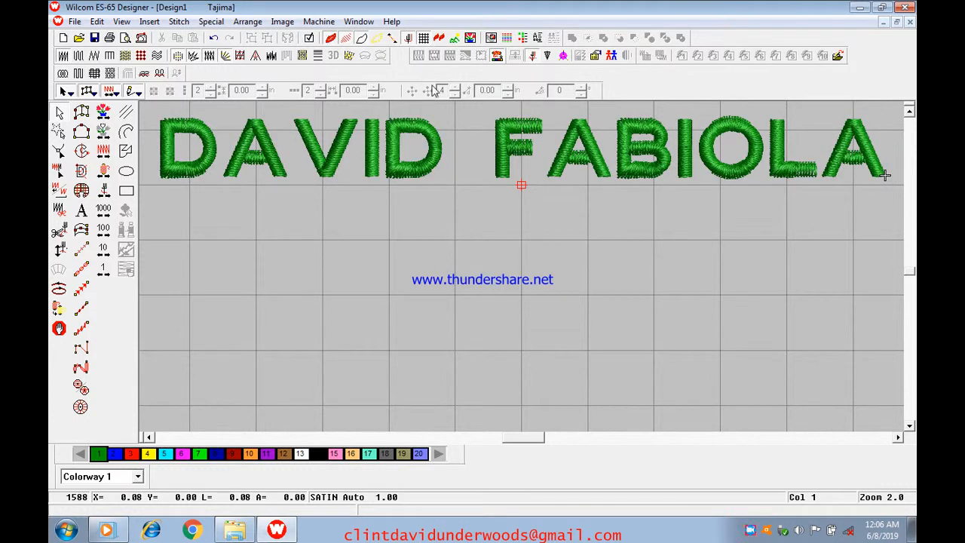
pyautogui.scroll(1, 454, 137)
pyautogui.scroll(-1, 413, 174)
pyautogui.scroll(1, 390, 180)
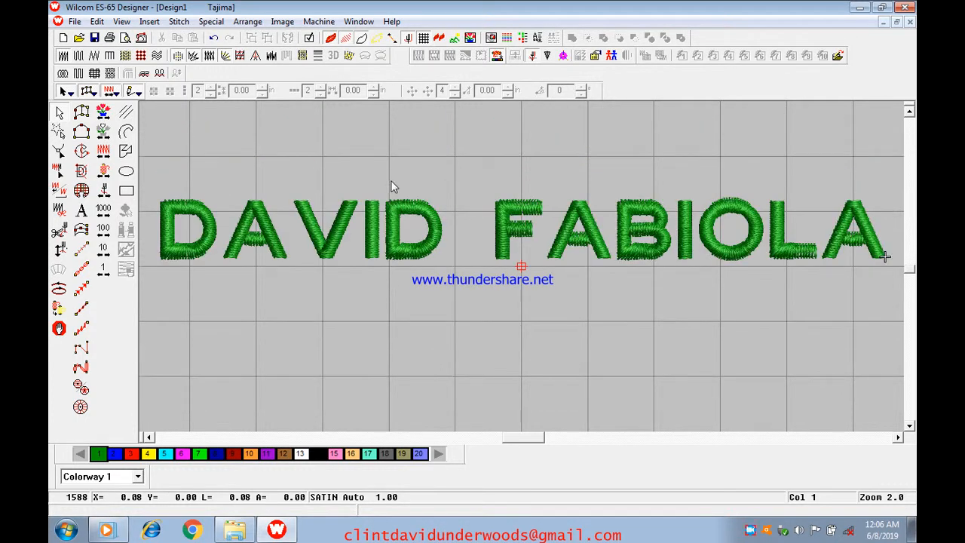
pyautogui.scroll(-1, 390, 180)
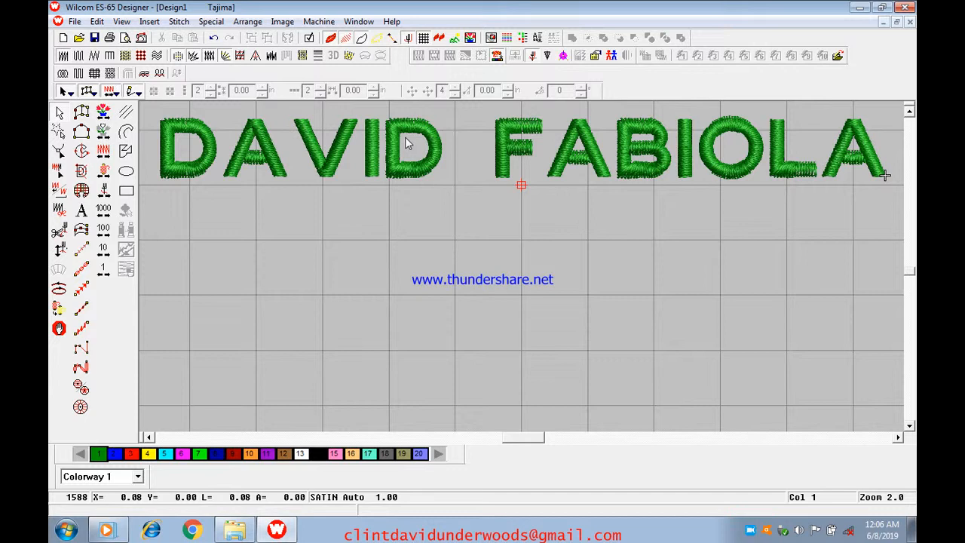
# - Select the lettering, zoom to 4.0 and scroll horizontally until DAVID is in view
pyautogui.click(247, 168)
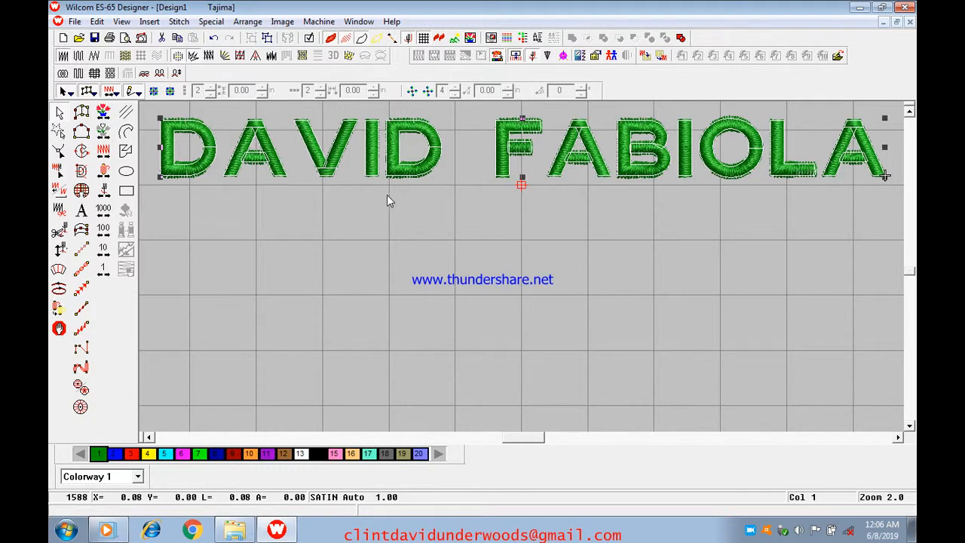
pyautogui.scroll(1, 388, 195)
pyautogui.press('z')
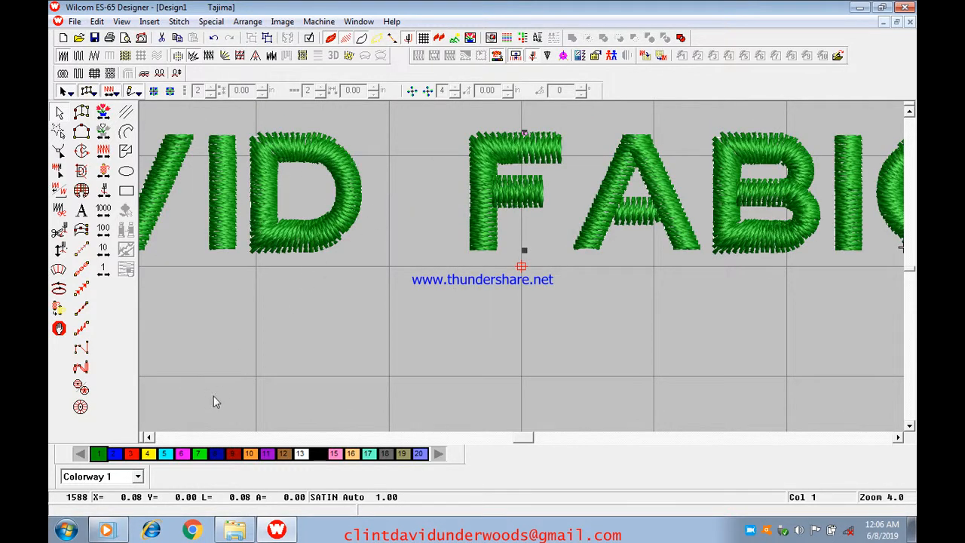
pyautogui.click(148, 437)
pyautogui.click(149, 437)
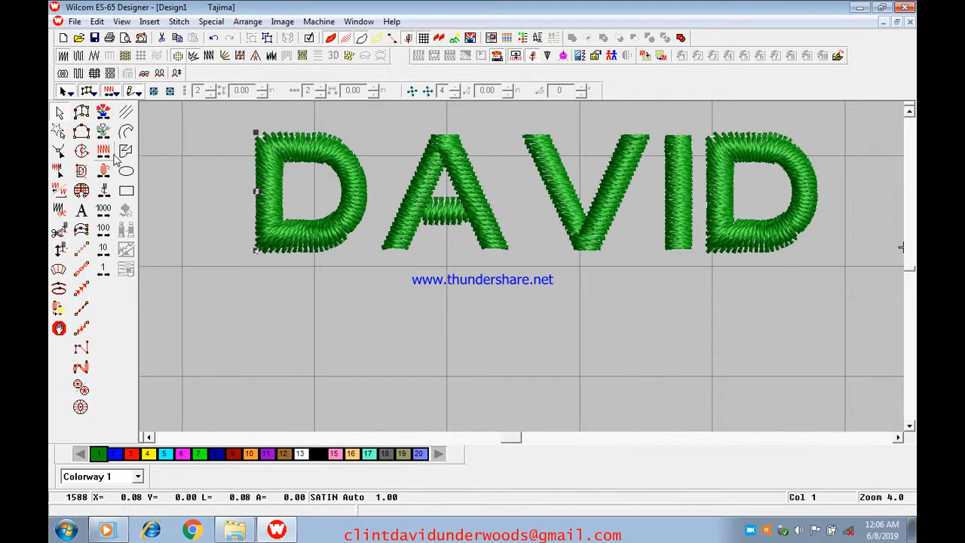
# - With Reshape Object active, drag the V and then the I of DAVID slightly left
pyautogui.click(60, 151)
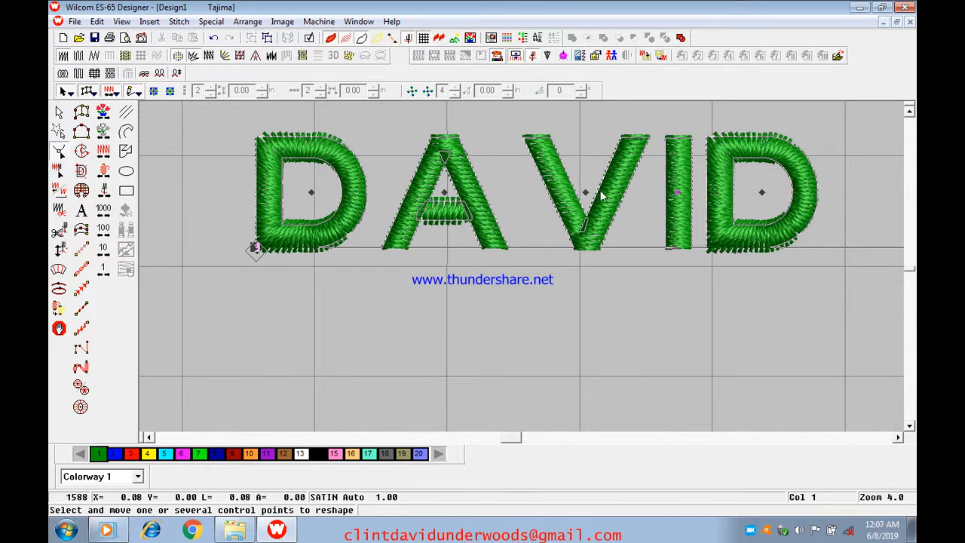
pyautogui.moveTo(519, 438)
pyautogui.mouseDown()
pyautogui.moveTo(545, 437)
pyautogui.moveTo(515, 439)
pyautogui.mouseUp()
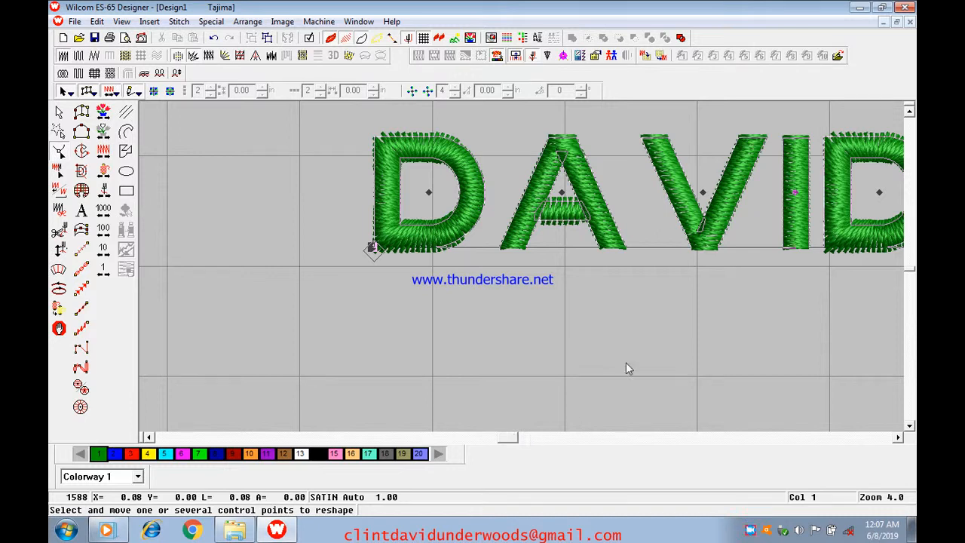
pyautogui.click(702, 192)
pyautogui.moveTo(702, 192); pyautogui.dragTo(671, 217)
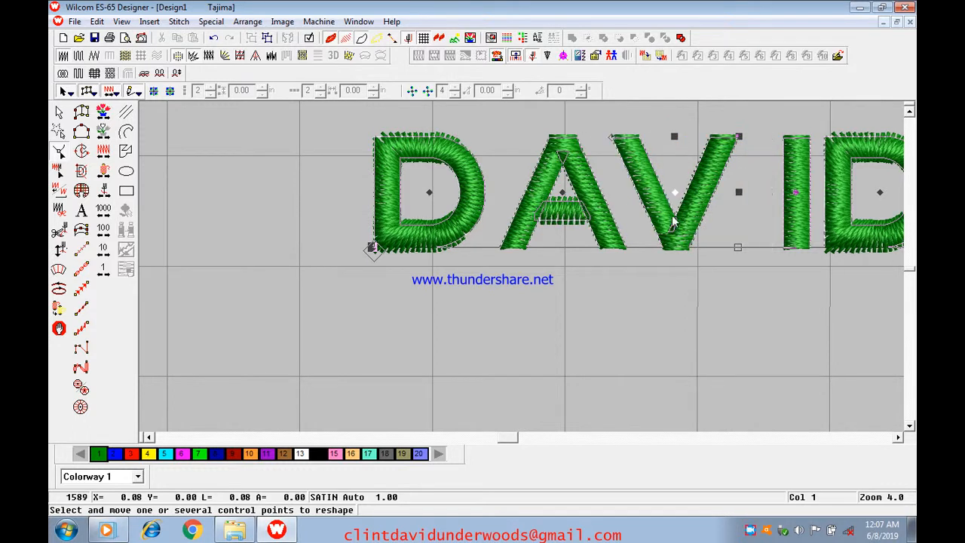
pyautogui.click(795, 193)
pyautogui.moveTo(795, 194); pyautogui.dragTo(778, 190)
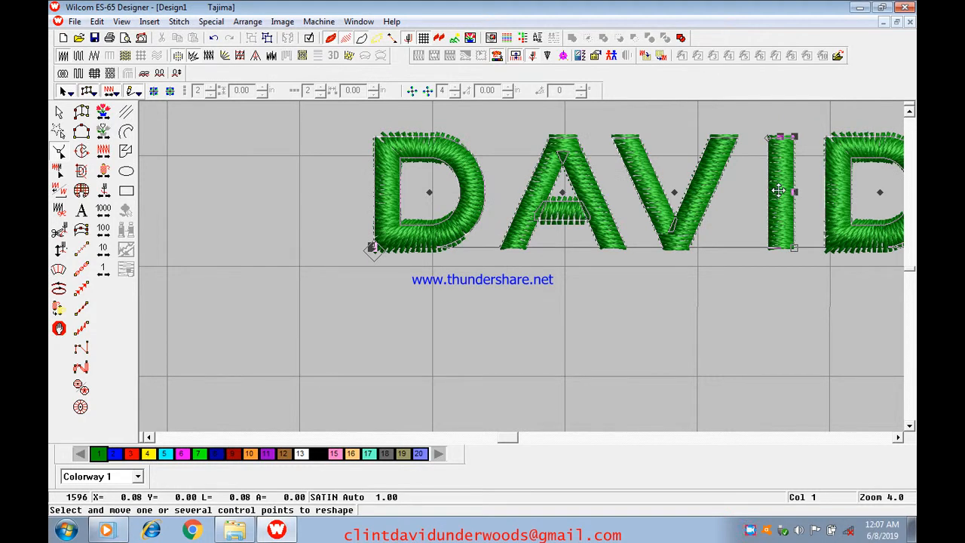
# - Zoom out and back in to check DAVID's tightened letter spacing
pyautogui.hotkey('shift', 'z')
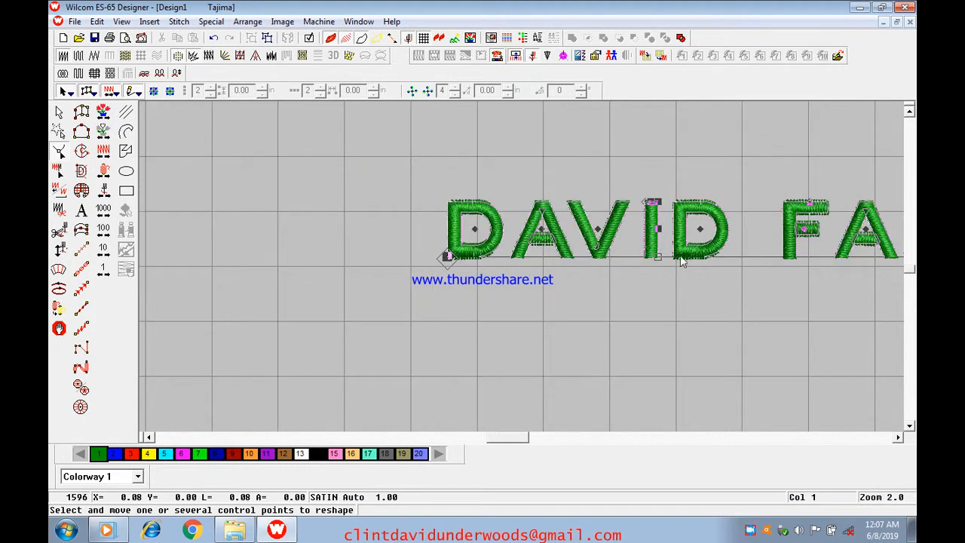
pyautogui.press('z')
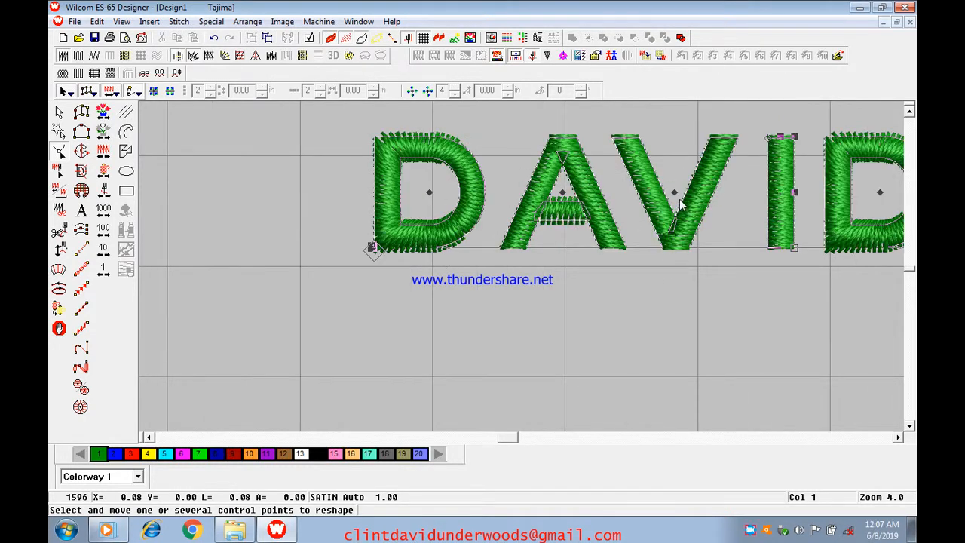
pyautogui.click(679, 193)
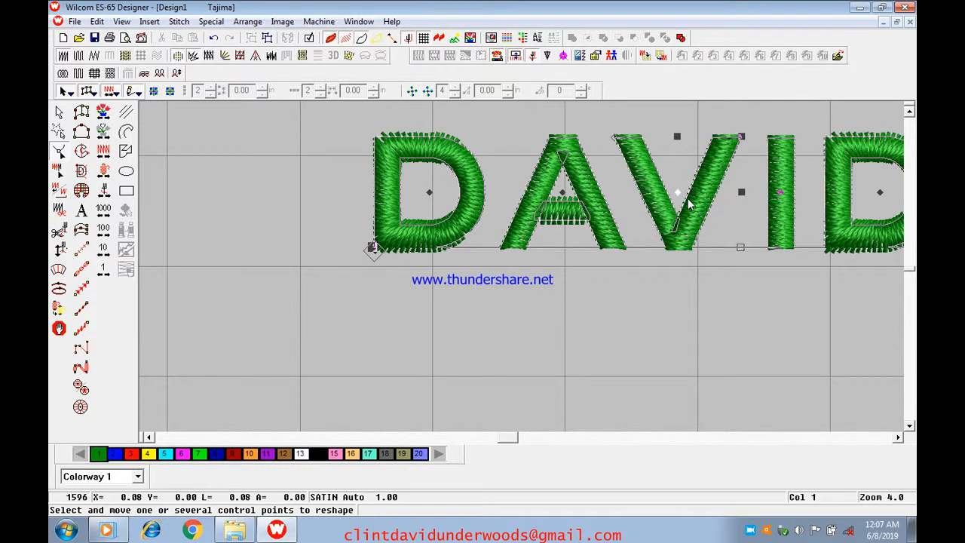
pyautogui.hotkey('shift', 'z')
pyautogui.hotkey('shift', 'z')
pyautogui.click(898, 437)
pyautogui.click(899, 437)
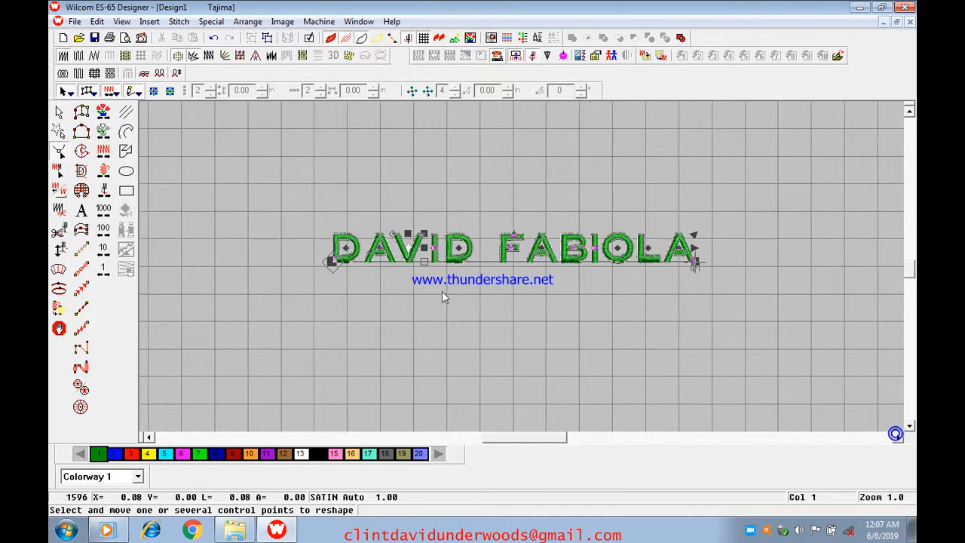
# - Drag the whole lettering slightly lower in Select Object mode, deselect it, and zoom in
pyautogui.click(58, 112)
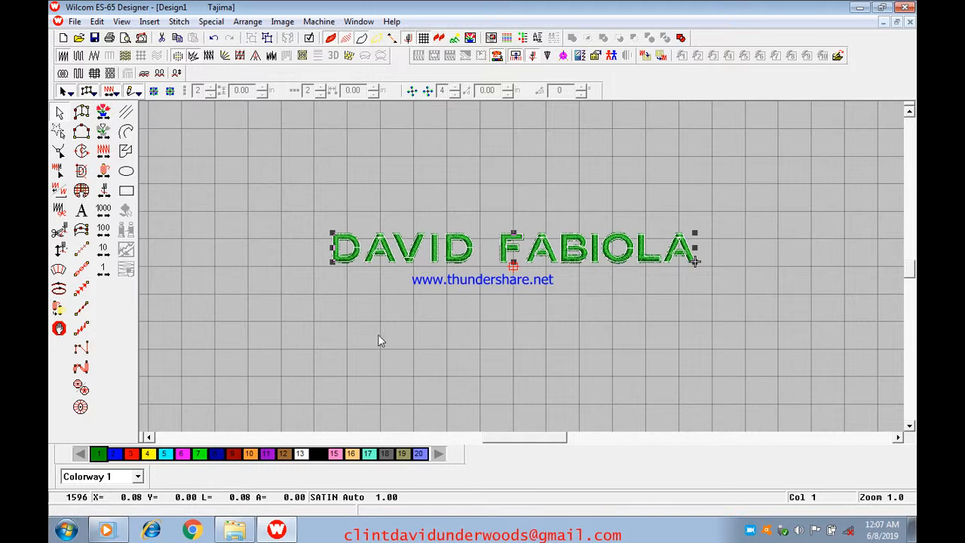
pyautogui.click(660, 334)
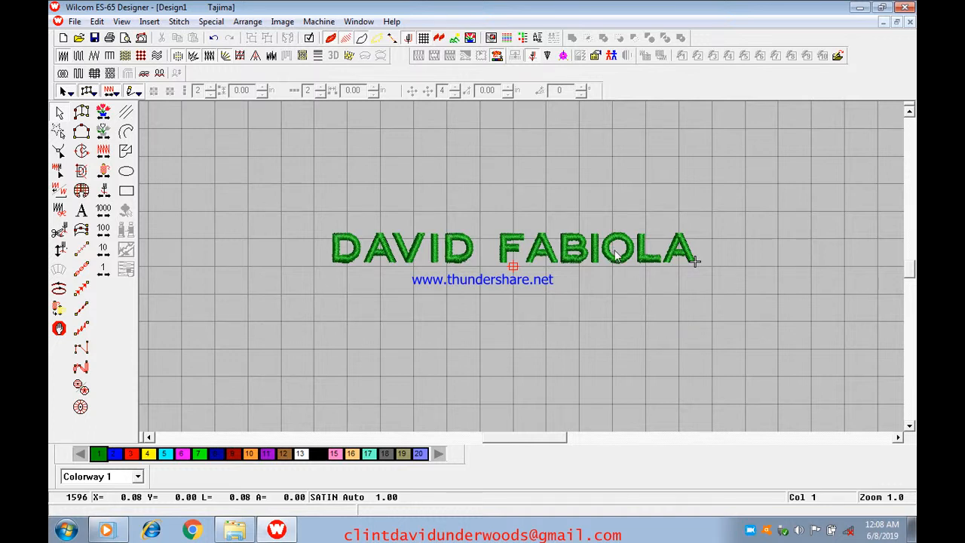
pyautogui.moveTo(605, 243); pyautogui.dragTo(605, 267)
pyautogui.click(611, 299)
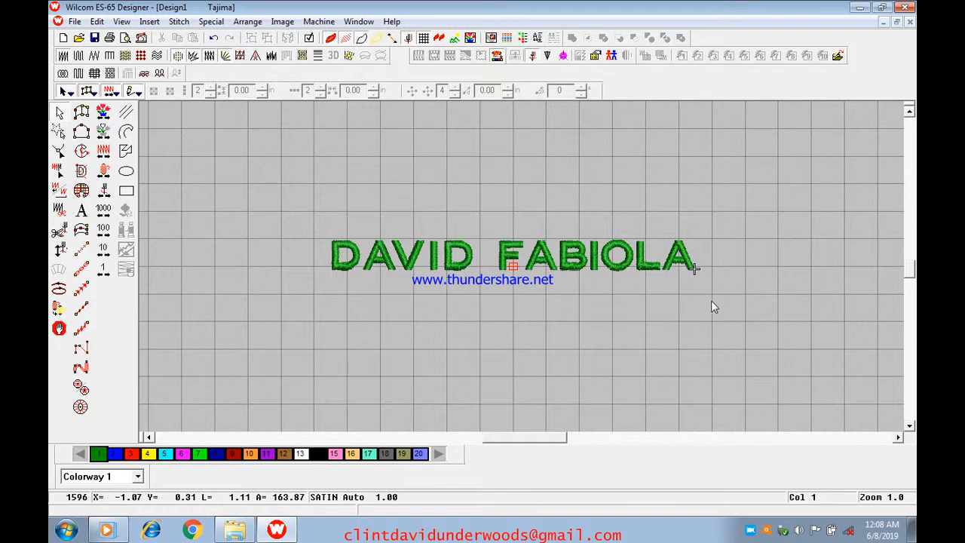
pyautogui.press('z')
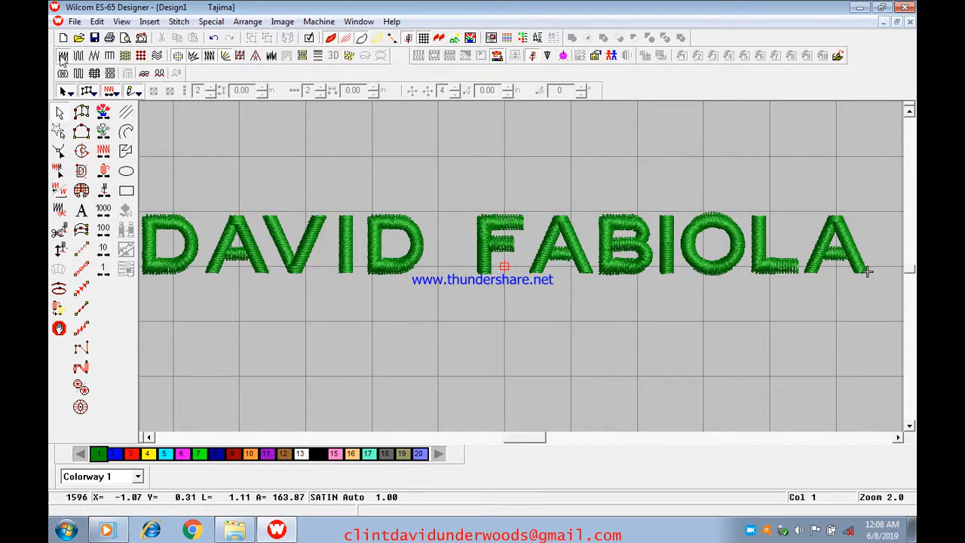
# - Open the Save As dialog from the File menu
pyautogui.click(75, 21)
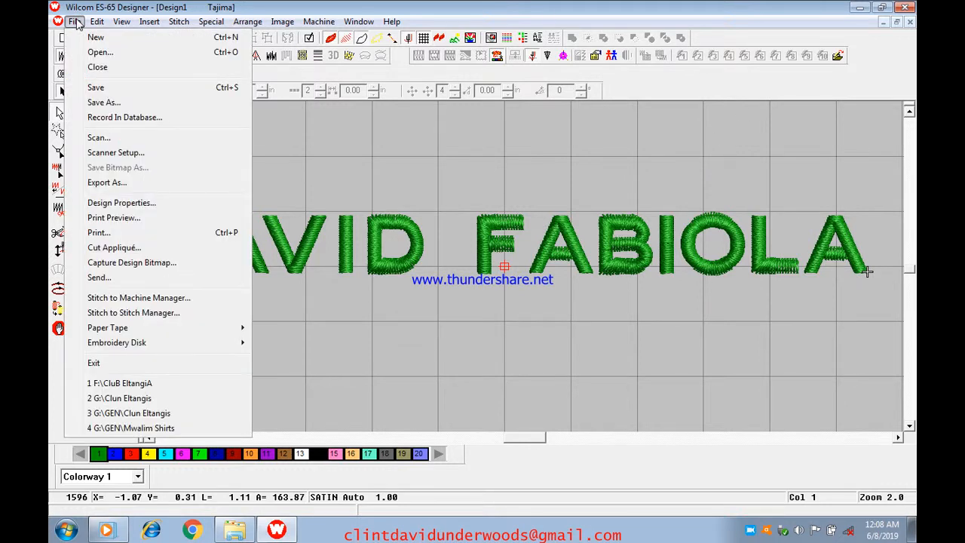
pyautogui.click(103, 102)
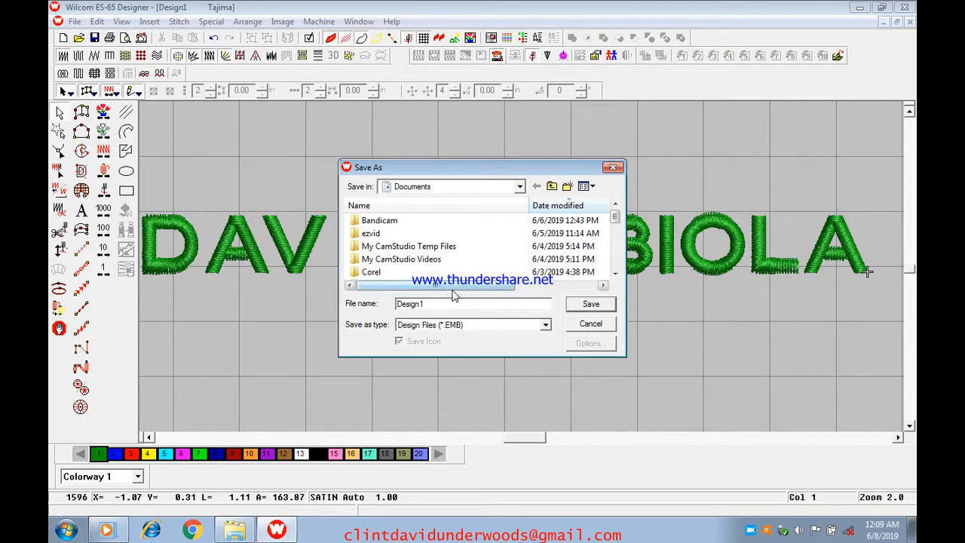
pyautogui.moveTo(424, 304); pyautogui.dragTo(373, 315)
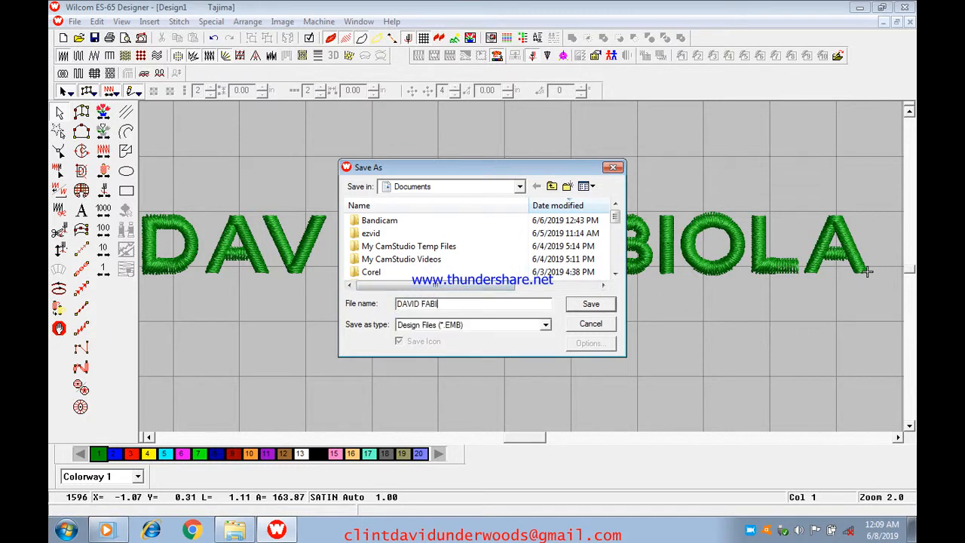
pyautogui.click(520, 186)
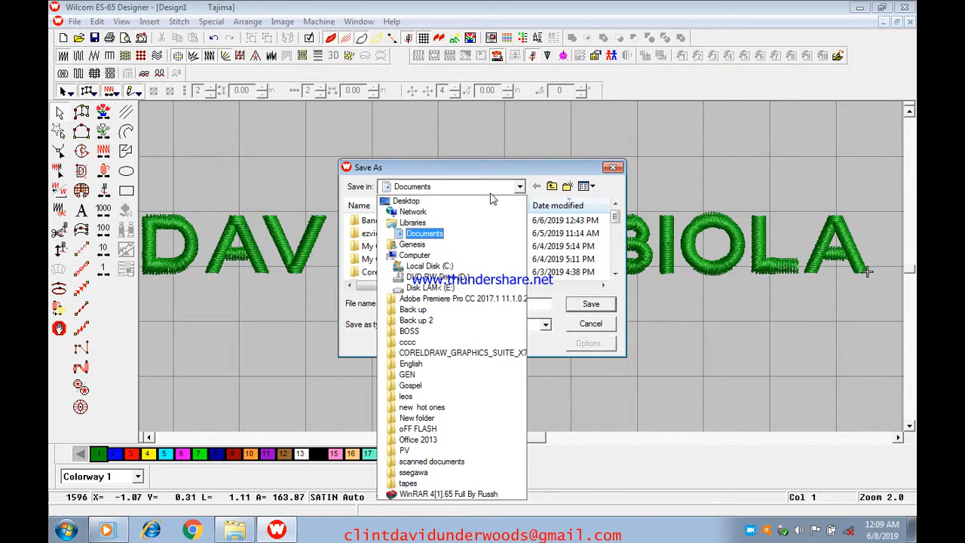
pyautogui.click(407, 202)
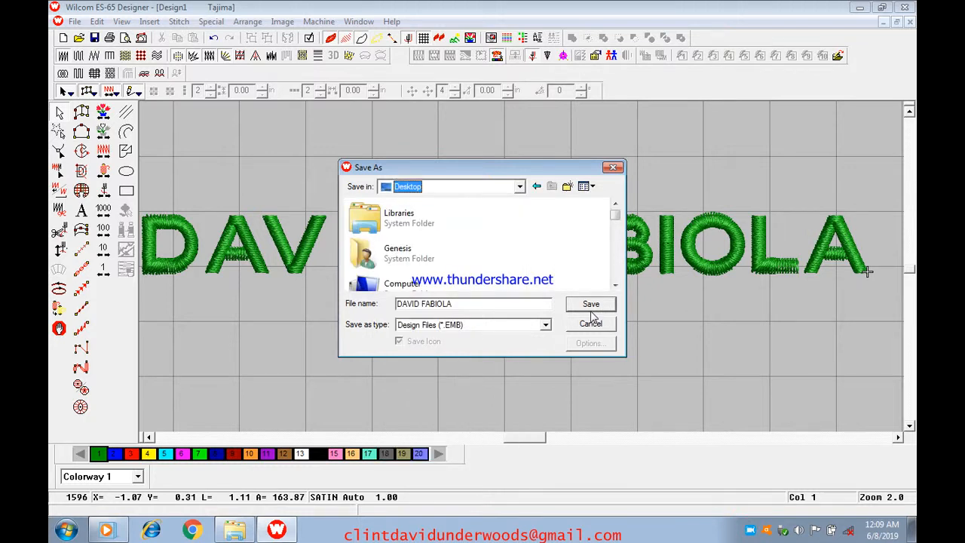
# - Keep the Design Files (*.EMB) format, save the file, and close the design
pyautogui.click(546, 326)
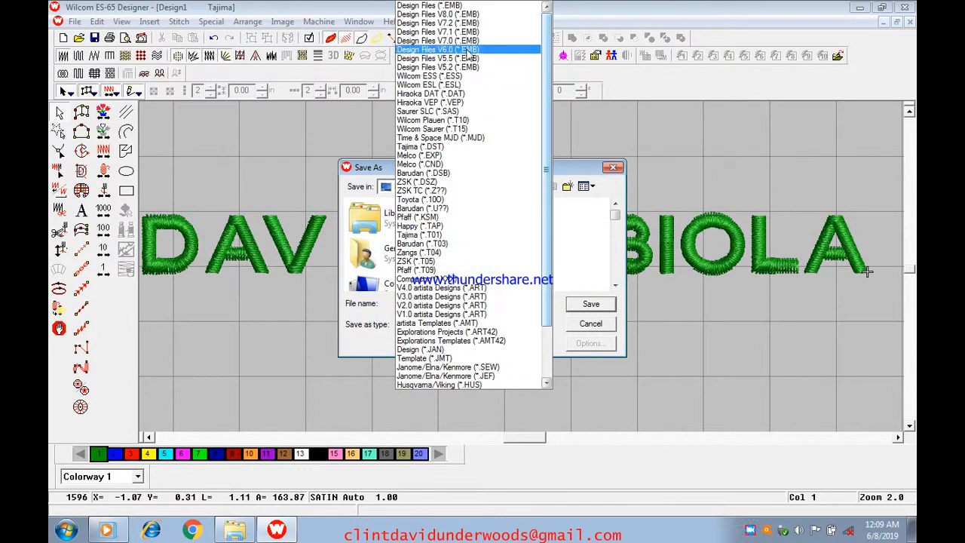
pyautogui.click(458, 8)
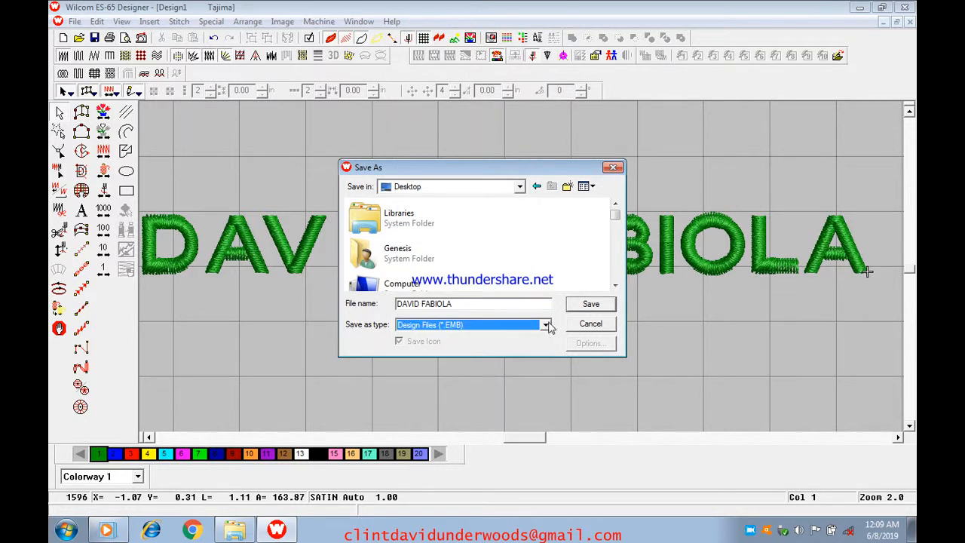
pyautogui.click(549, 327)
pyautogui.click(452, 8)
pyautogui.click(601, 304)
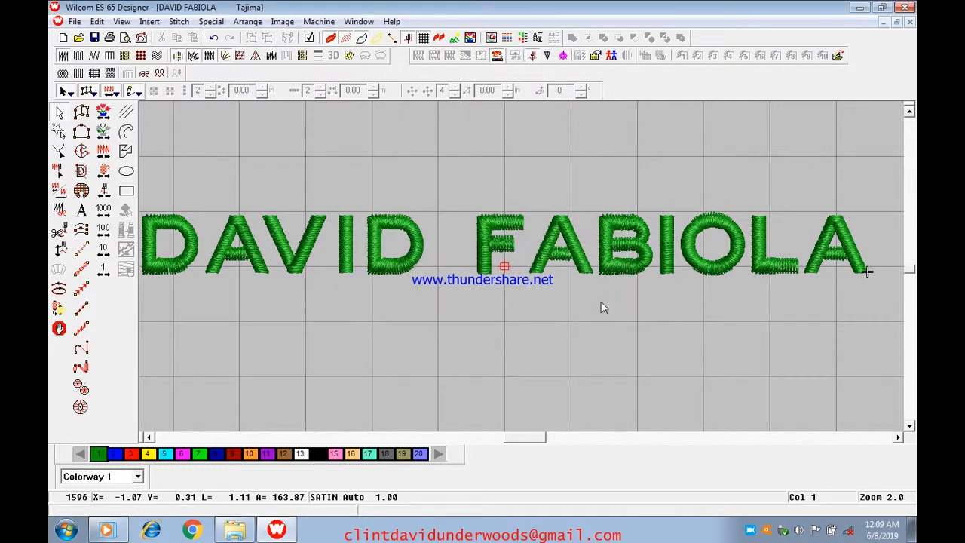
pyautogui.click(911, 22)
pyautogui.click(905, 9)
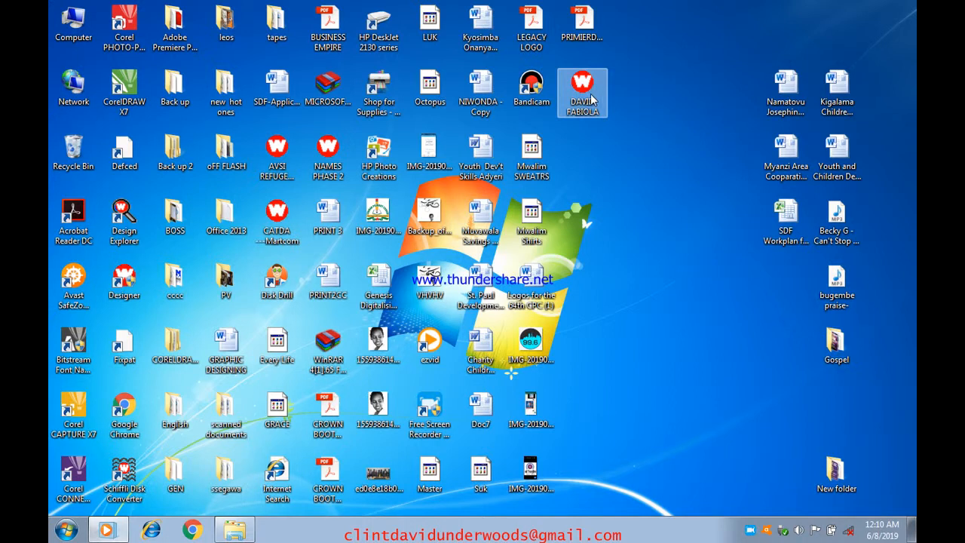
pyautogui.rightClick(643, 121)
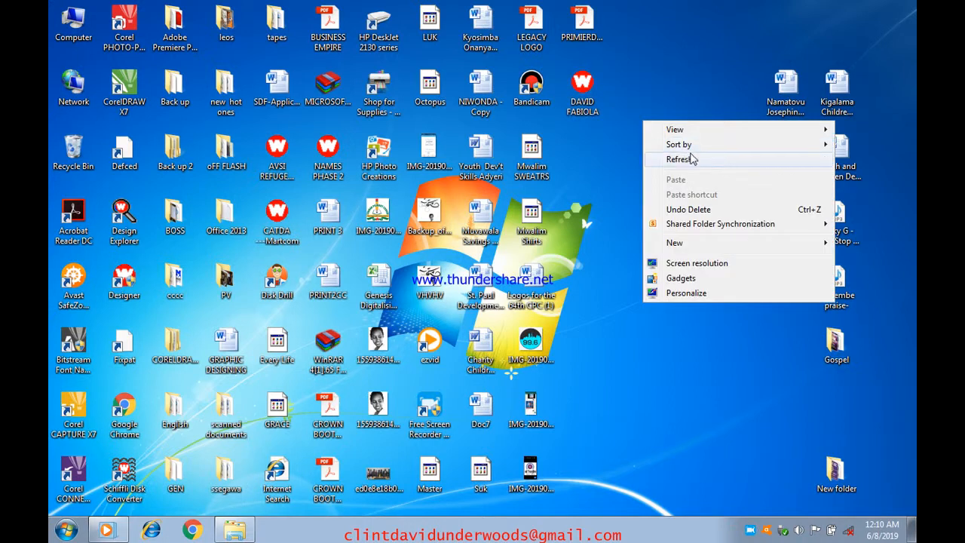
pyautogui.click(692, 159)
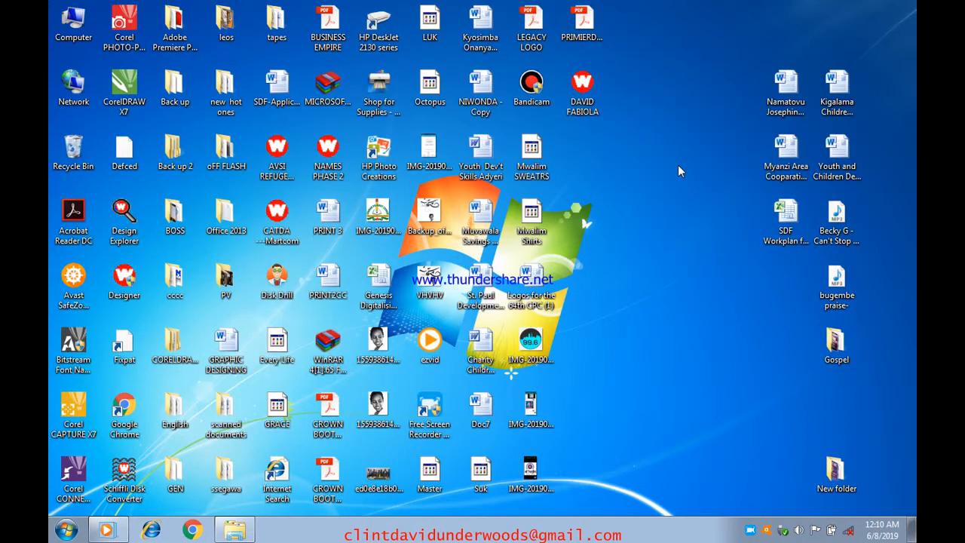